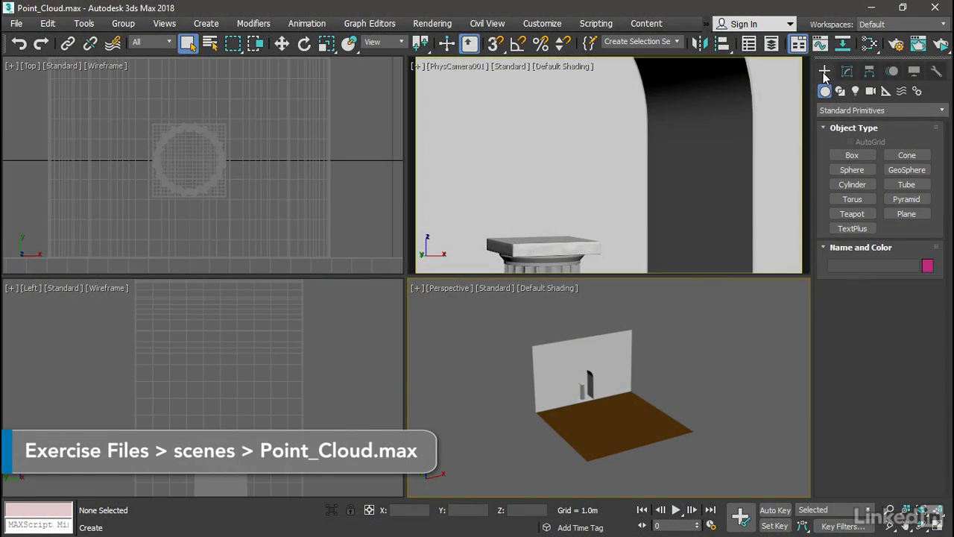
Create a PointCloud object, PointCloud001, at the pedestal centre in the Top viewport
{"action": "left_click", "coordinate": [883, 111]}
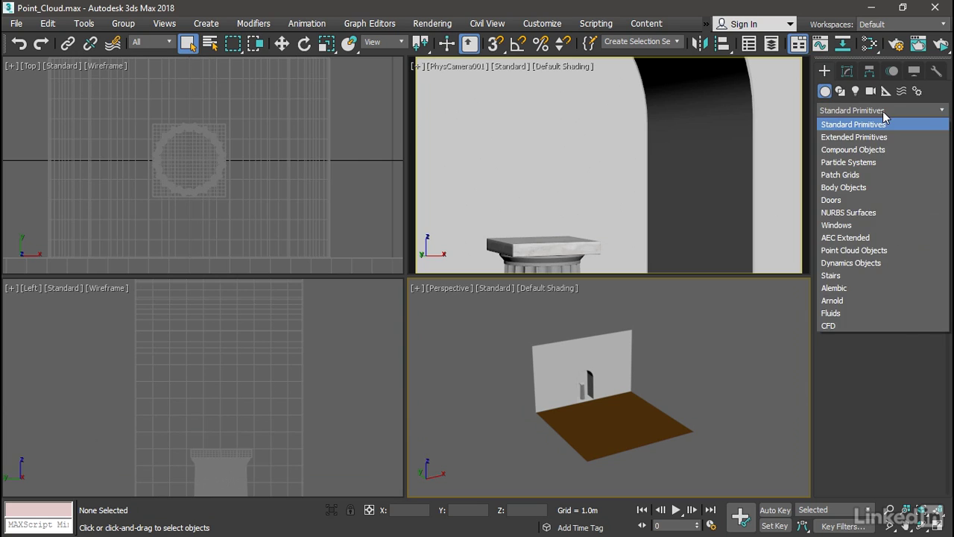
{"action": "left_click", "coordinate": [905, 250]}
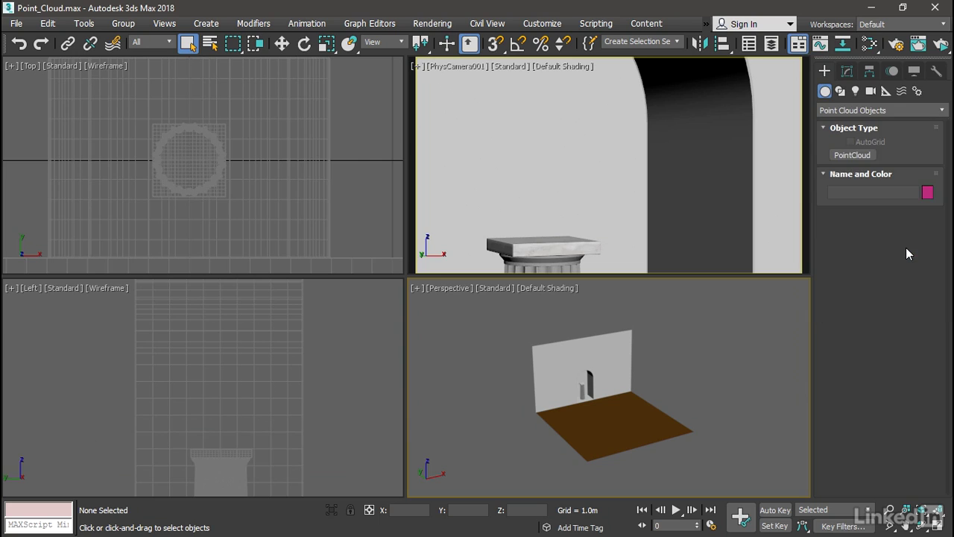
{"action": "left_click", "coordinate": [854, 155]}
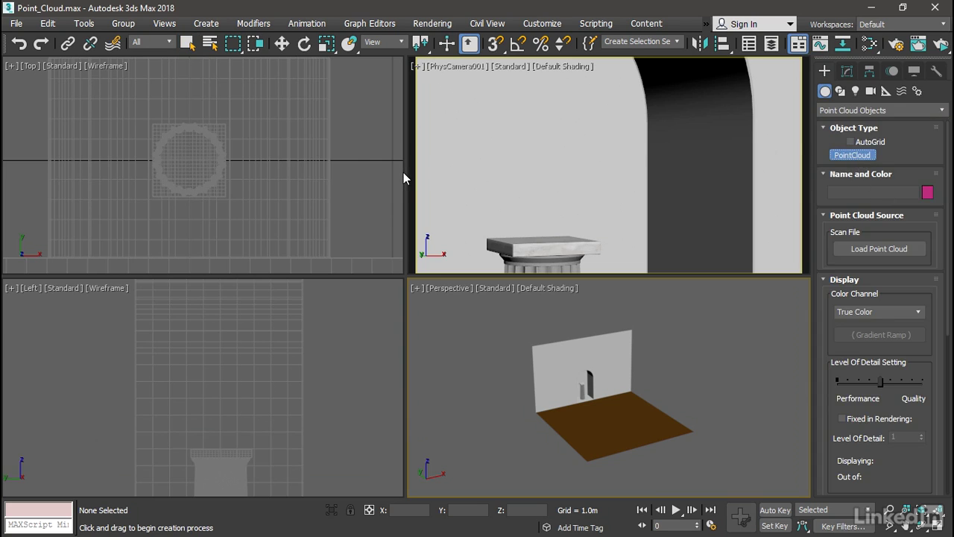
{"action": "left_click", "coordinate": [188, 159]}
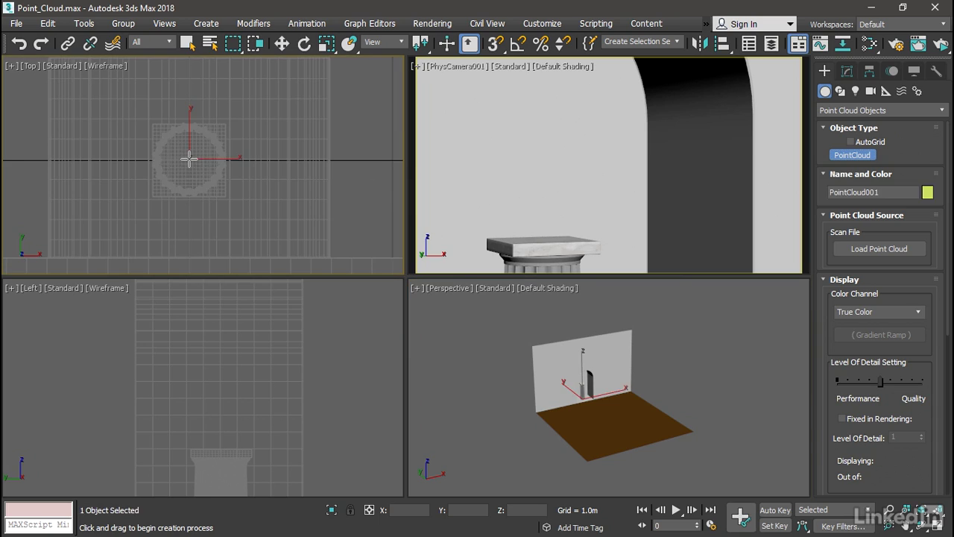
{"action": "right_click", "coordinate": [255, 181]}
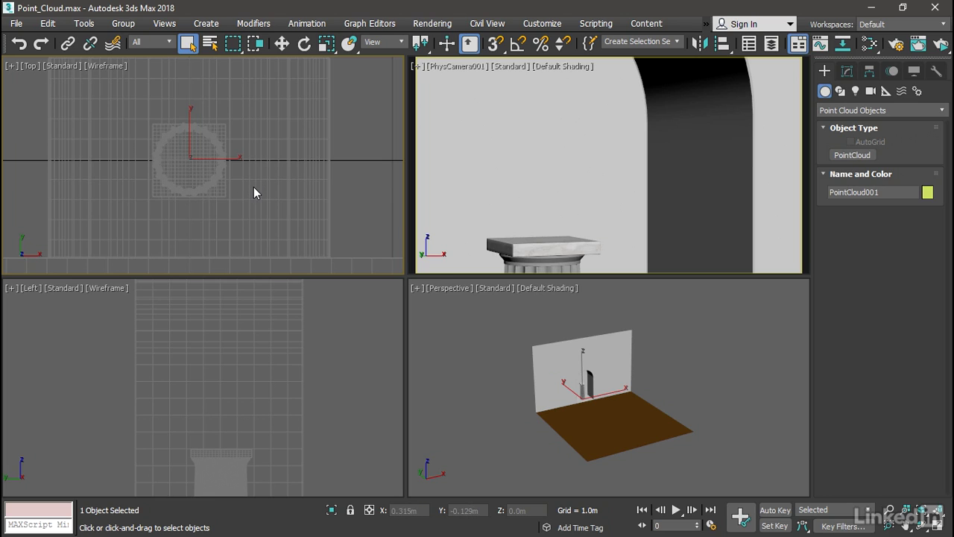
From PointCloud001's Modify panel, browse to sceneassets > point clouds and select Mandelbulb_1024_3.rcs
{"action": "left_click", "coordinate": [751, 45]}
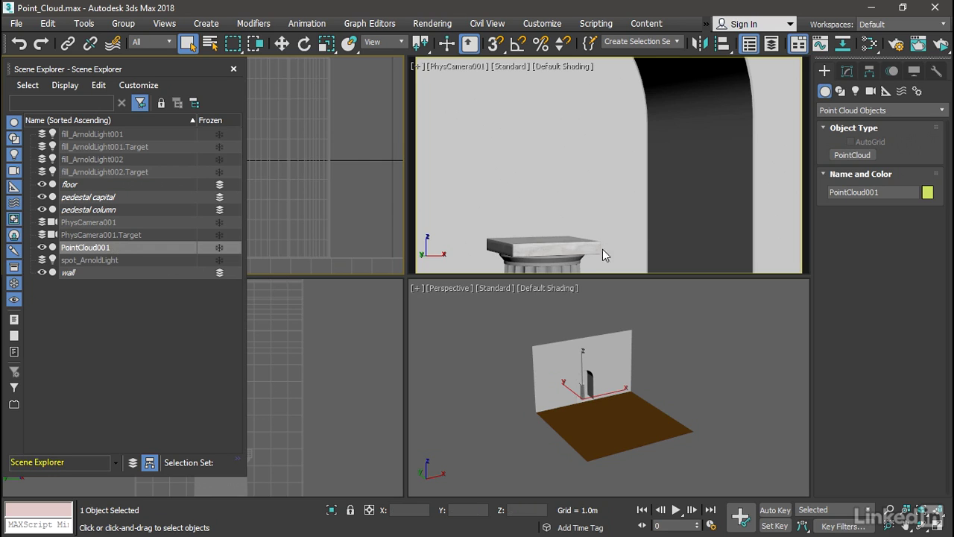
{"action": "left_click", "coordinate": [847, 71]}
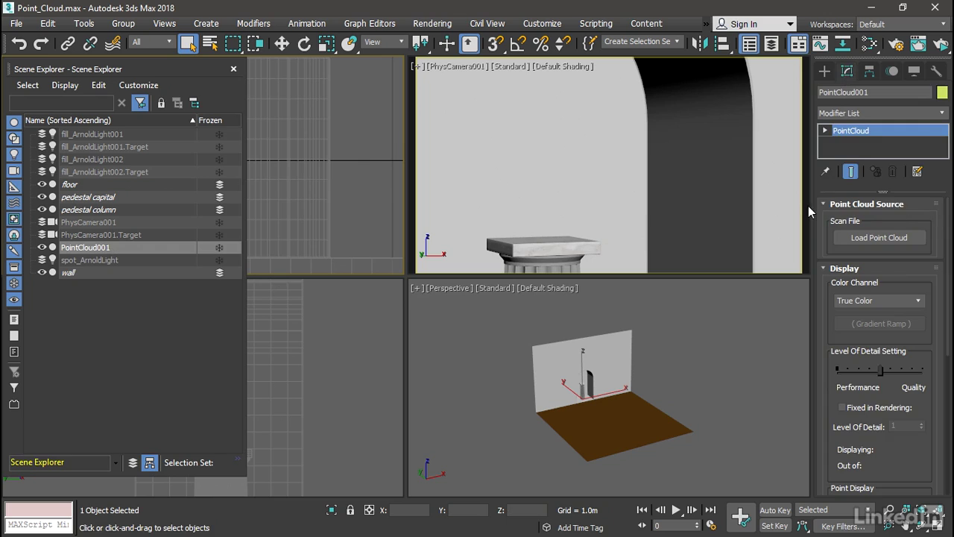
{"action": "left_click", "coordinate": [883, 242]}
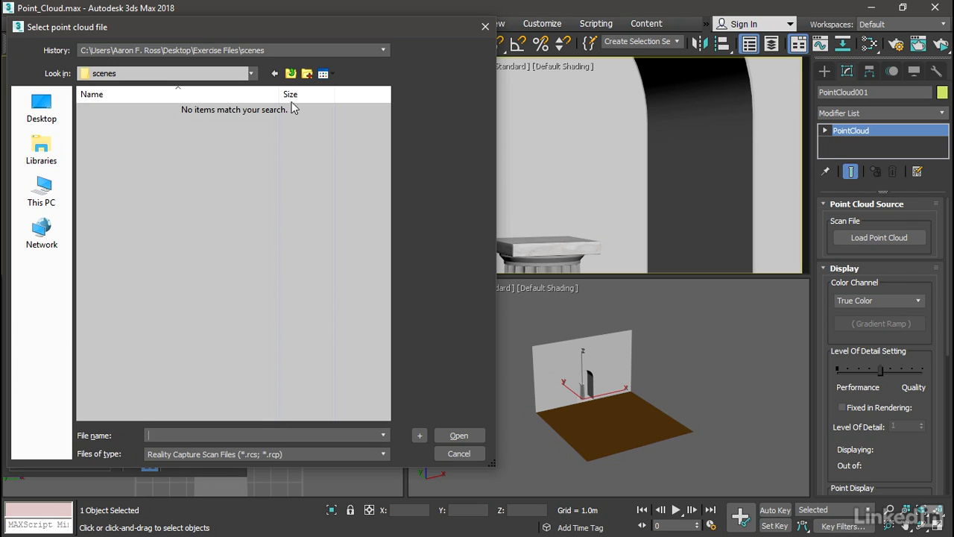
{"action": "left_click", "coordinate": [291, 74]}
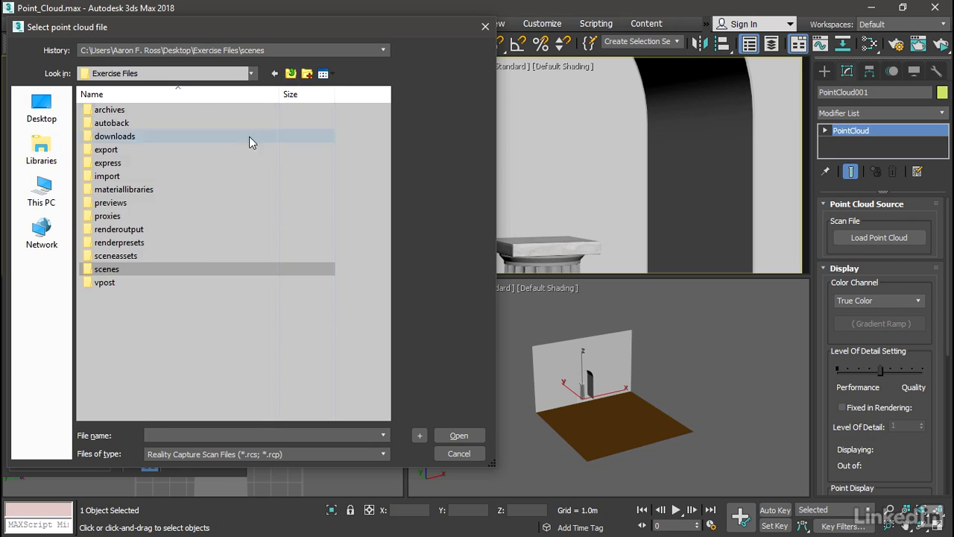
{"action": "double_click", "coordinate": [125, 256]}
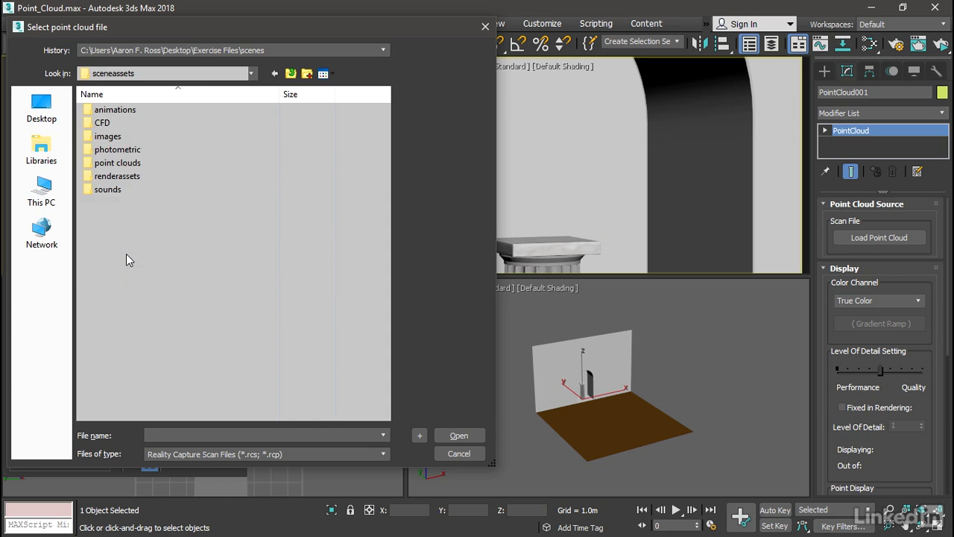
{"action": "double_click", "coordinate": [130, 163]}
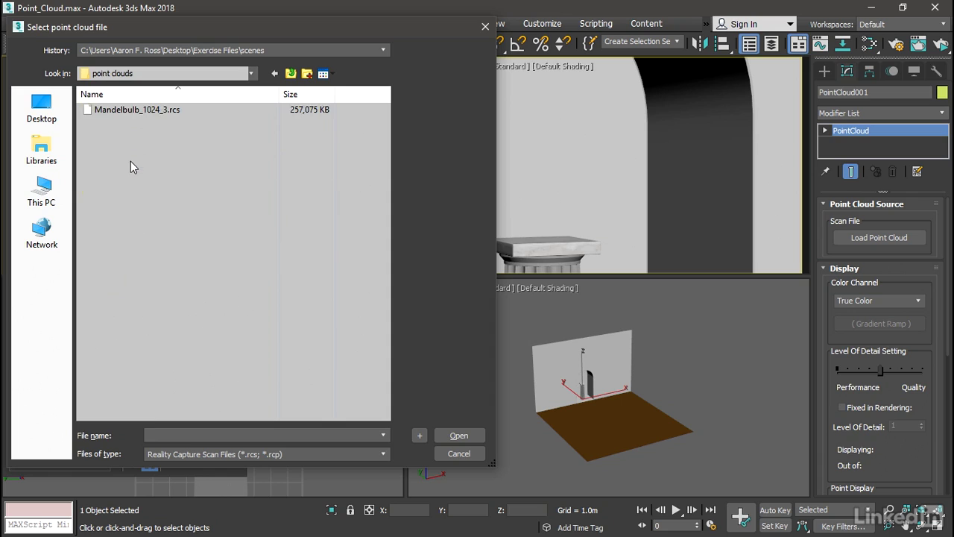
{"action": "left_click", "coordinate": [135, 109]}
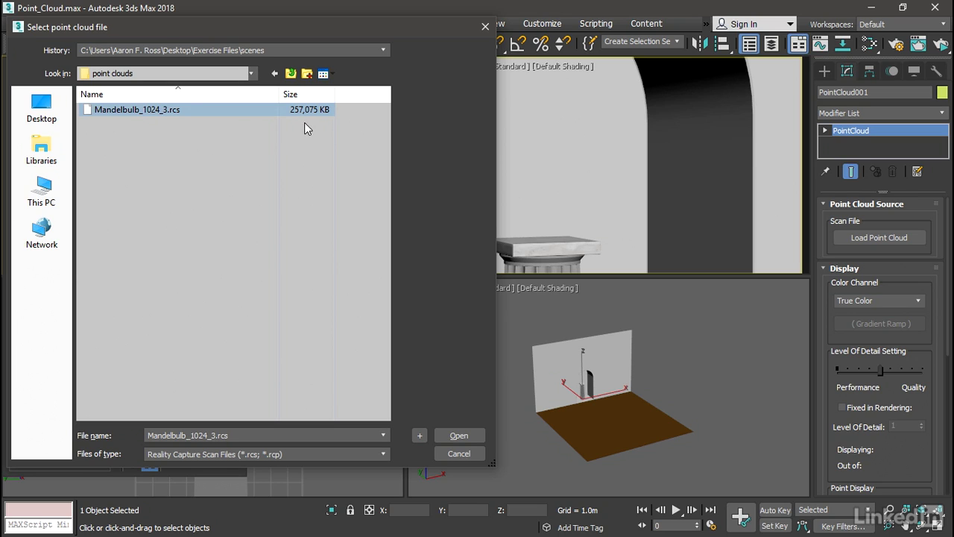
Open Mandelbulb_1024_3.rcs, leave Level Of Detail at Performance, and dolly out to view the cloud
{"action": "left_click", "coordinate": [459, 435]}
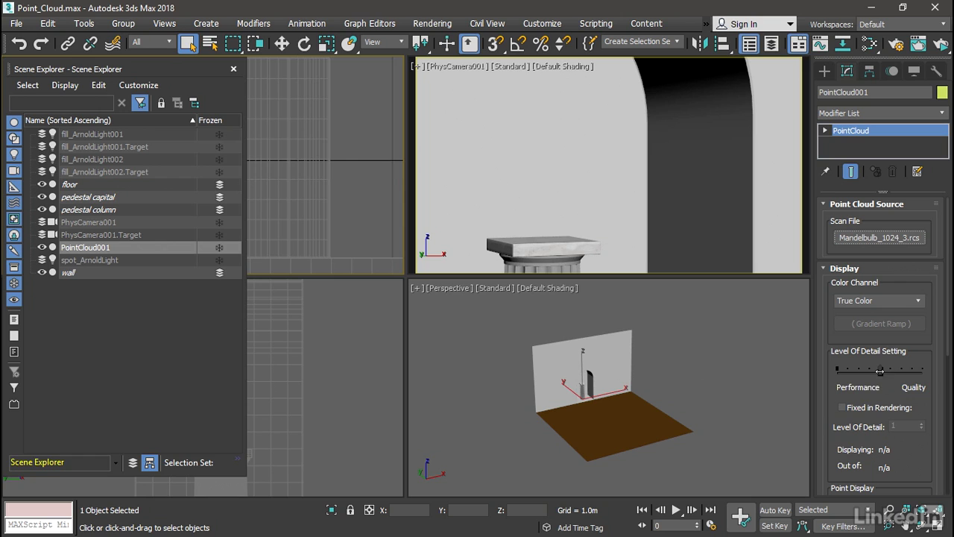
{"action": "left_click_drag", "start_coordinate": [880, 370], "coordinate": [838, 371]}
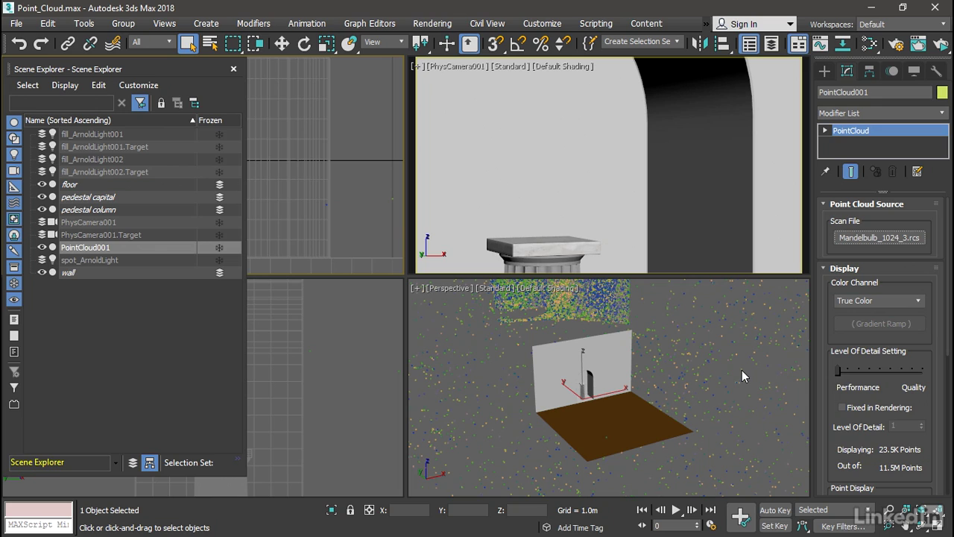
{"action": "left_click_drag", "start_coordinate": [837, 370], "coordinate": [928, 371]}
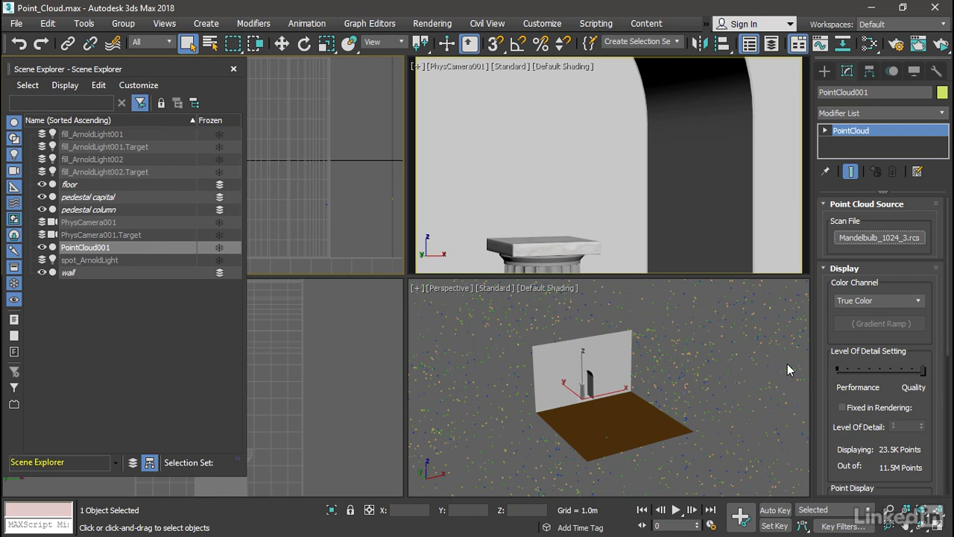
{"action": "left_click_drag", "start_coordinate": [924, 370], "coordinate": [820, 369]}
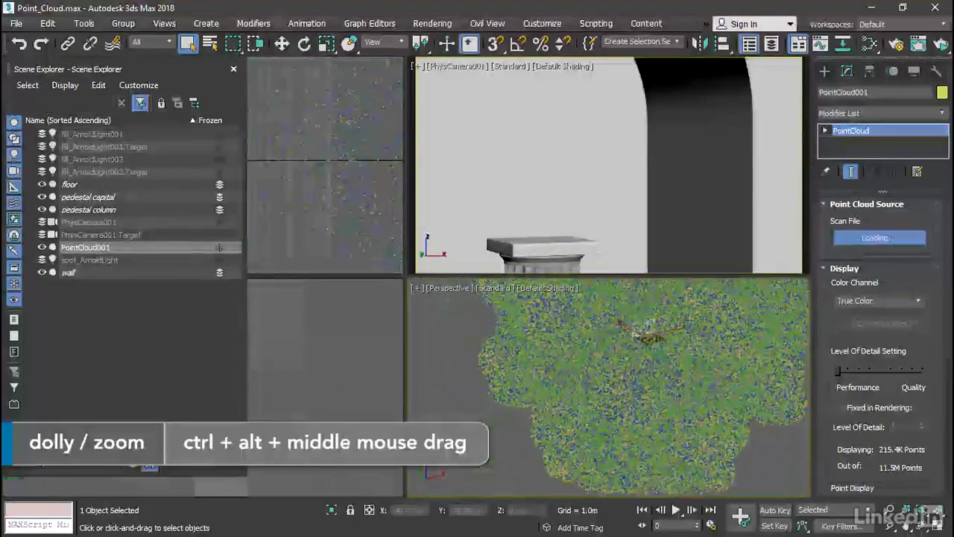
{"action": "middle_click_drag", "start_coordinate": [703, 320], "coordinate": [739, 368], "text": "ctrl+alt"}
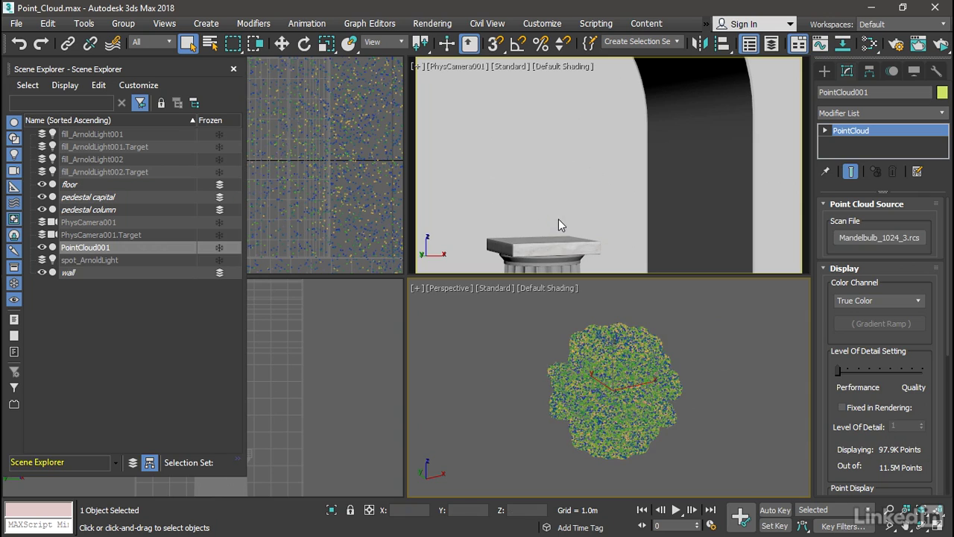
Uniformly scale the point cloud to 0.5
{"action": "left_click", "coordinate": [327, 44]}
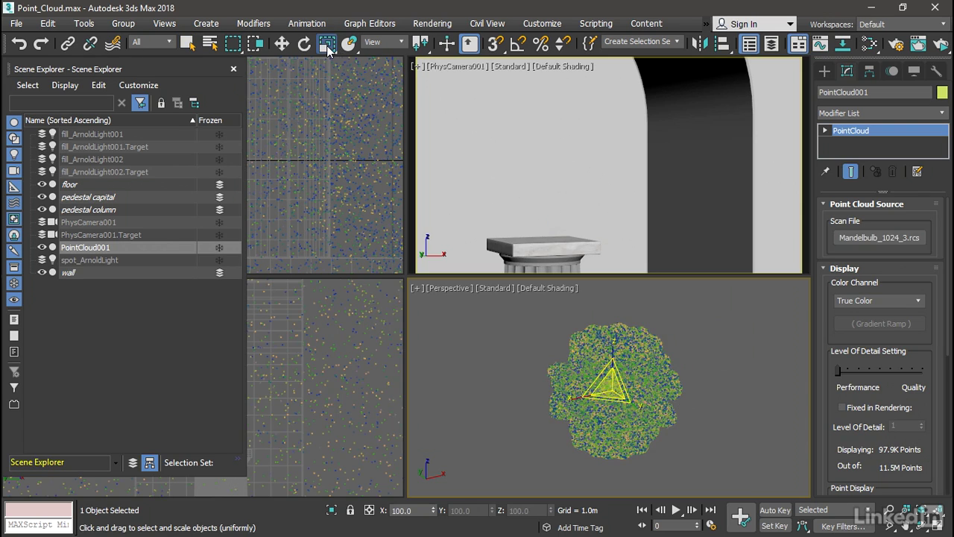
{"action": "double_click", "coordinate": [418, 510]}
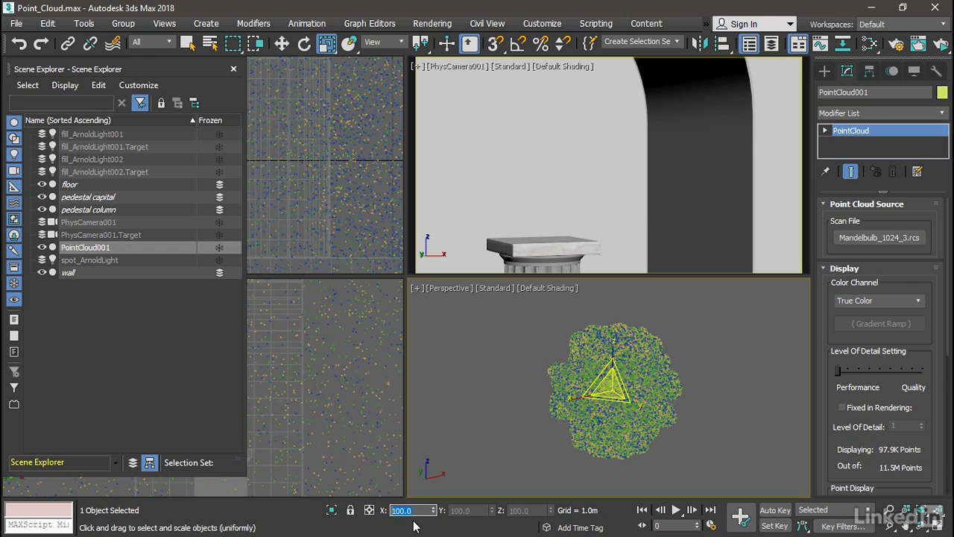
{"action": "type", "text": "0.5"}
{"action": "key", "text": "Return"}
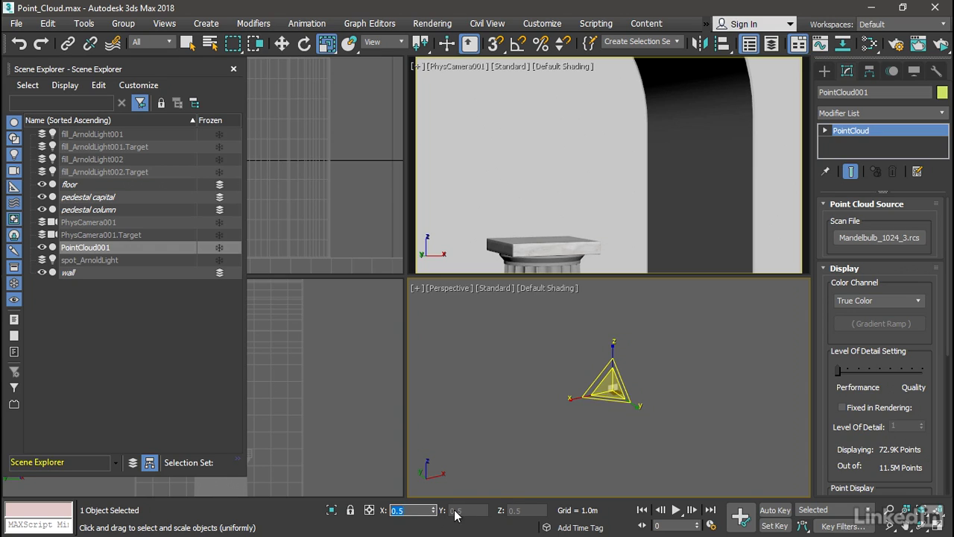
Close Scene Explorer and move the cloud up Z to about 1.526m, atop the pedestal
{"action": "left_click", "coordinate": [233, 69]}
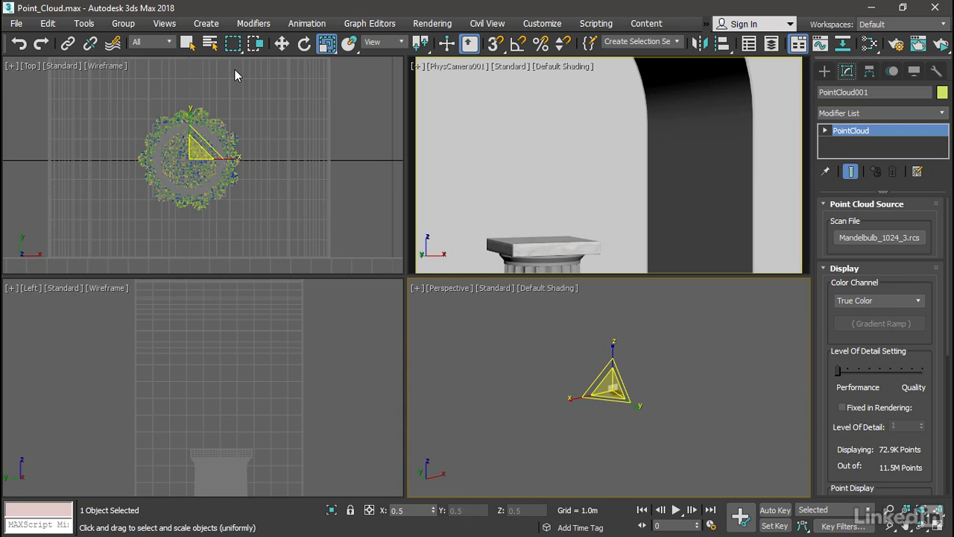
{"action": "left_click", "coordinate": [282, 43]}
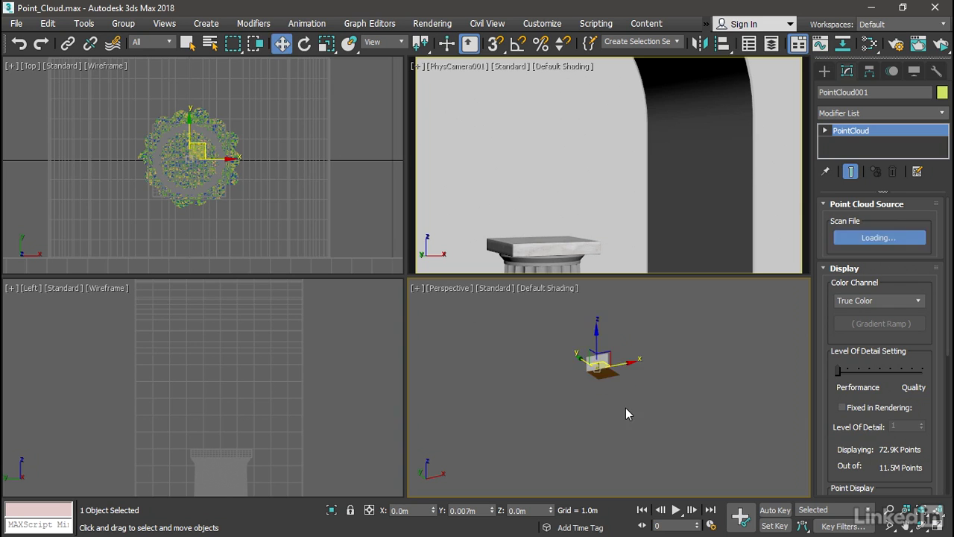
{"action": "scroll", "coordinate": [602, 380], "scroll_direction": "up", "scroll_amount": 5}
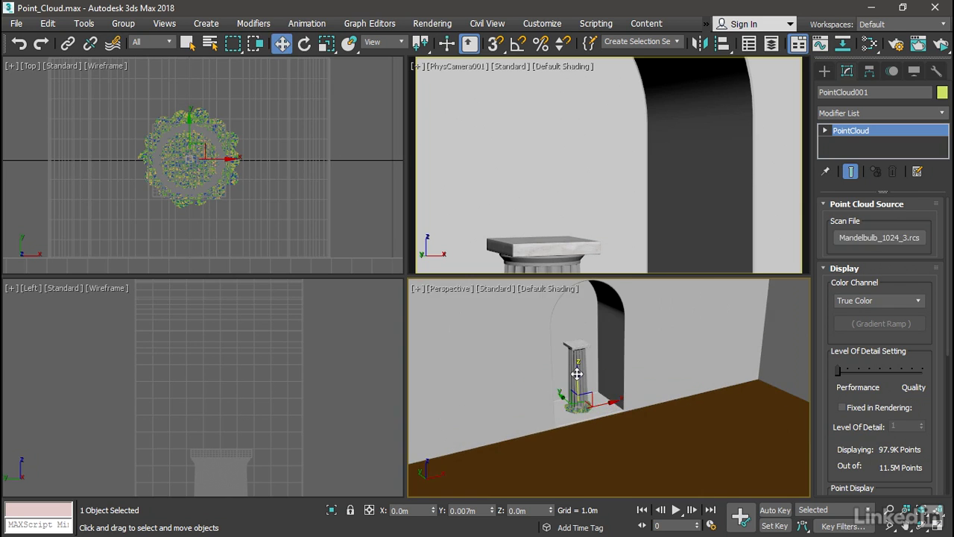
{"action": "left_click_drag", "start_coordinate": [577, 358], "coordinate": [574, 300]}
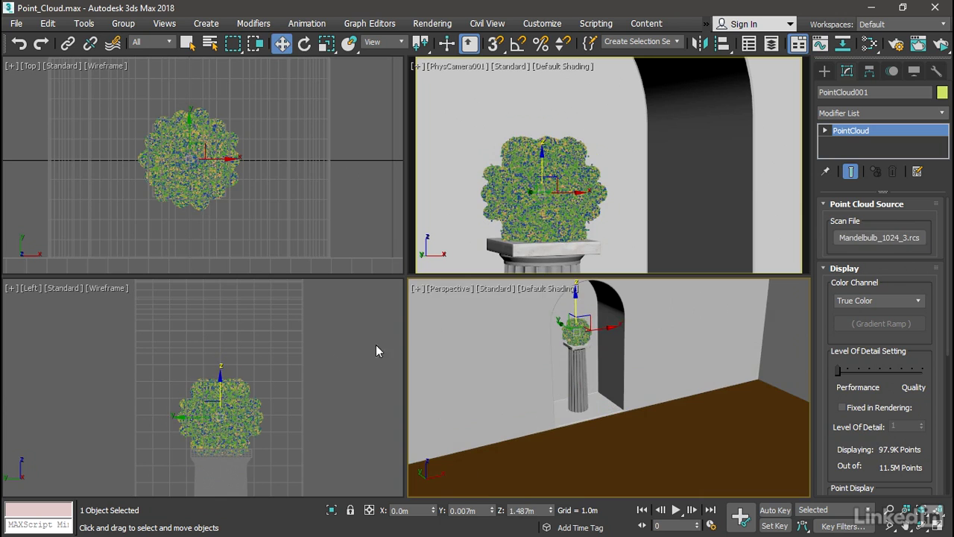
{"action": "scroll", "coordinate": [275, 427], "scroll_direction": "up", "scroll_amount": 4}
{"action": "middle_click_drag", "start_coordinate": [358, 375], "coordinate": [362, 385]}
{"action": "left_click_drag", "start_coordinate": [206, 326], "coordinate": [213, 305]}
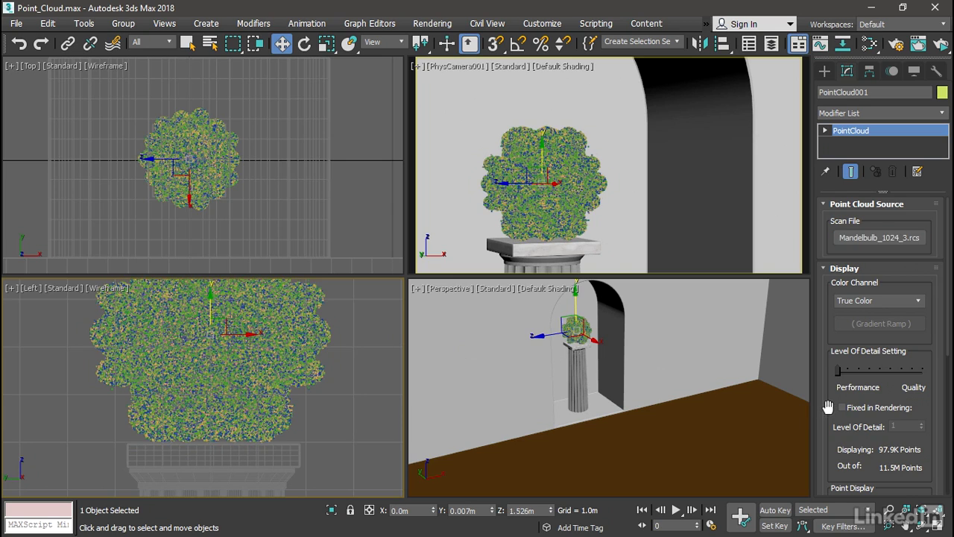
{"action": "left_click_drag", "start_coordinate": [827, 406], "coordinate": [823, 310]}
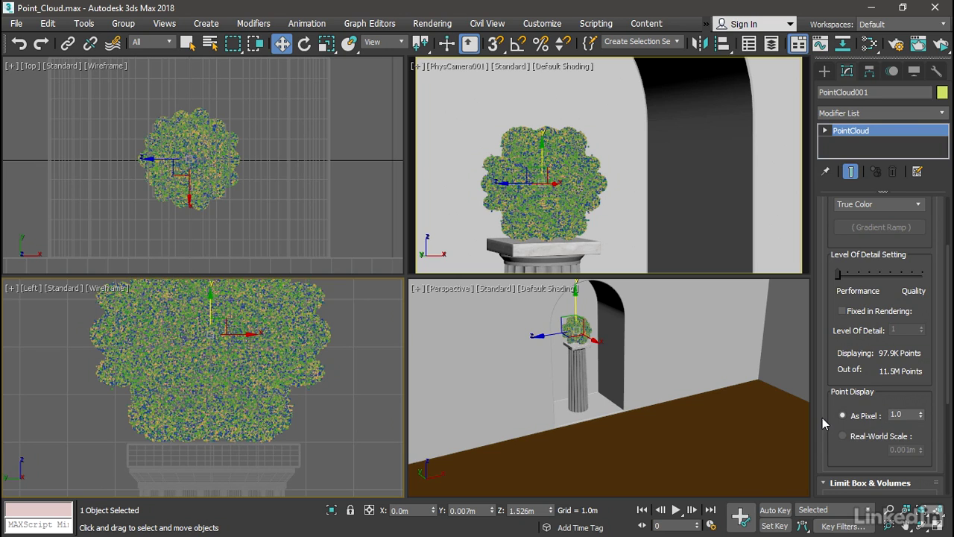
{"action": "left_click_drag", "start_coordinate": [920, 415], "coordinate": [886, 282]}
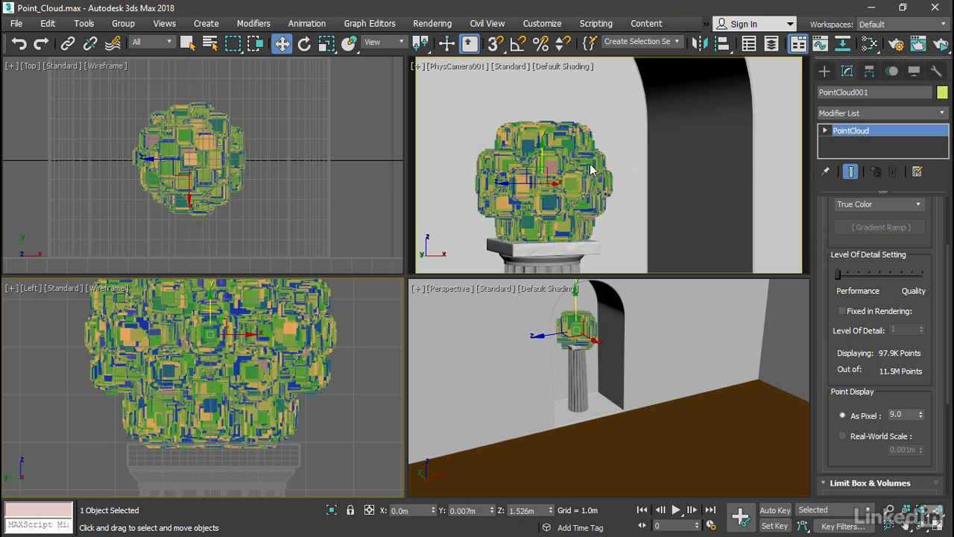
{"action": "left_click", "coordinate": [898, 414]}
{"action": "type", "text": "1"}
{"action": "key", "text": "Return"}
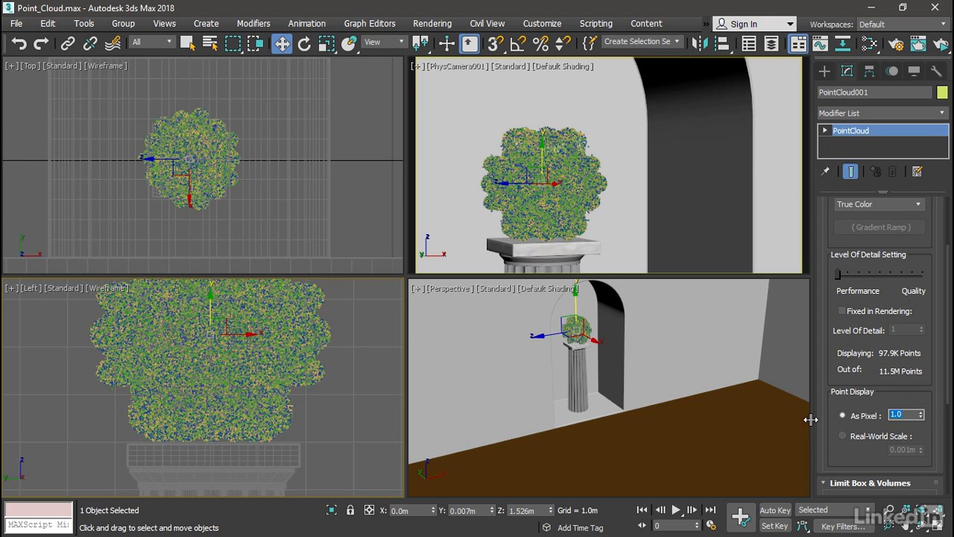
Switch Point Display from As Pixel to Real-World Scale
{"action": "left_click", "coordinate": [842, 436]}
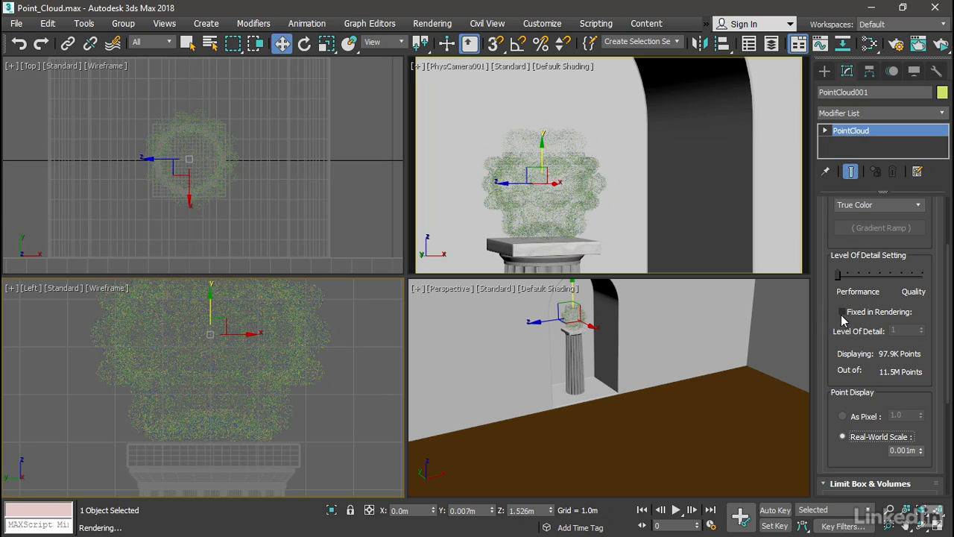
Enable Fixed in Rendering and set the rendering Level Of Detail to 2
{"action": "left_click", "coordinate": [842, 312]}
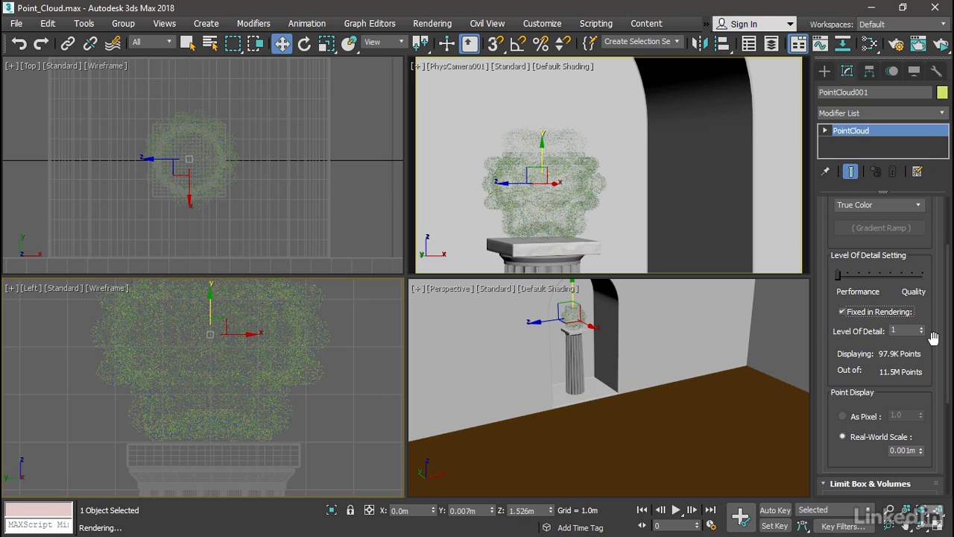
{"action": "left_click", "coordinate": [922, 327]}
Launch an ActiveShade render of the camera view from the main toolbar
{"action": "left_click", "coordinate": [942, 49]}
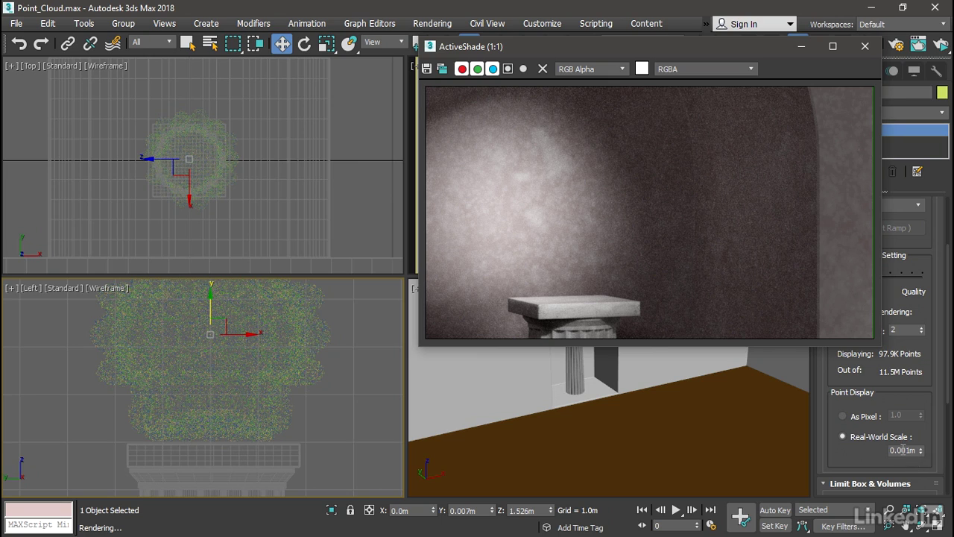
Set the Real-World Scale point size to 0.075m
{"action": "double_click", "coordinate": [902, 450]}
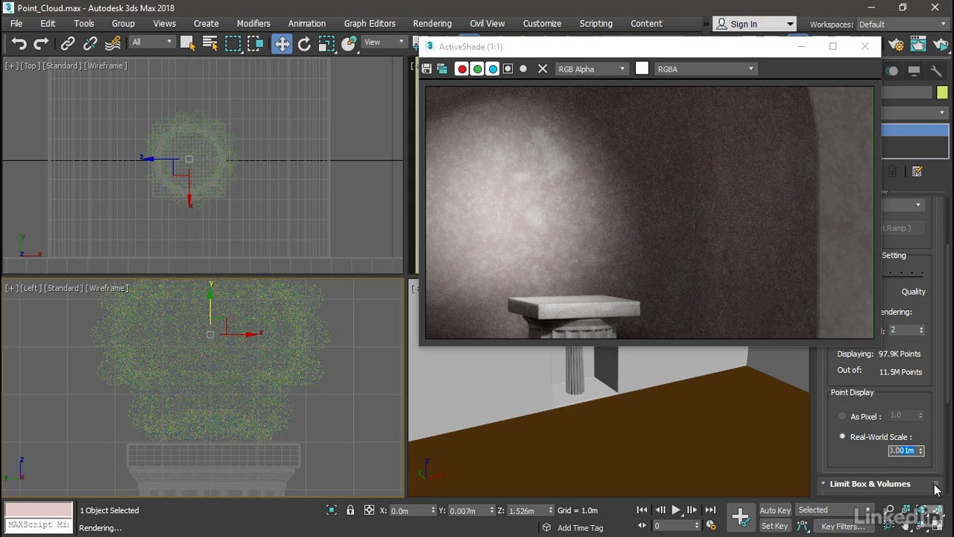
{"action": "type", "text": "0.075"}
{"action": "key", "text": "Return"}
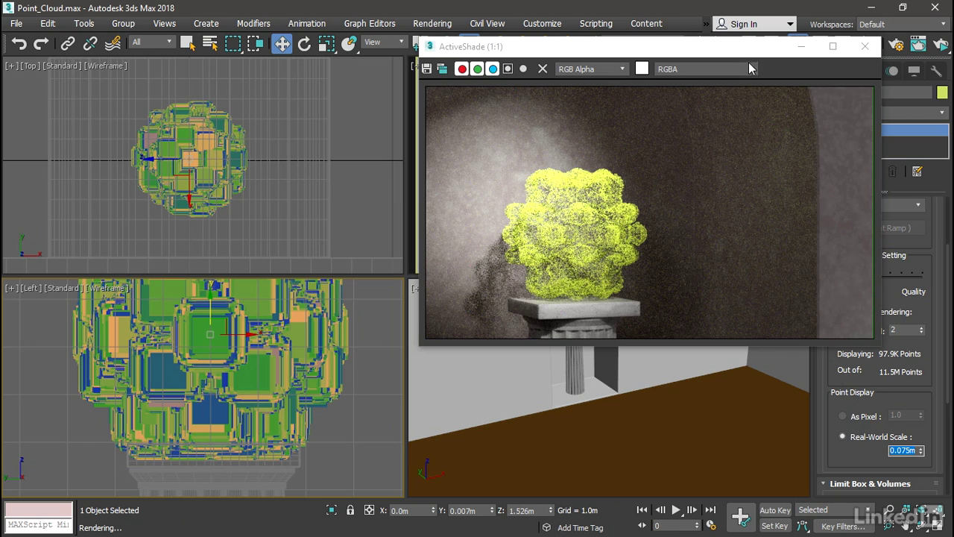
Move the ActiveShade window aside and increase the rendering Level Of Detail to 5
{"action": "left_click_drag", "start_coordinate": [748, 59], "coordinate": [686, 38]}
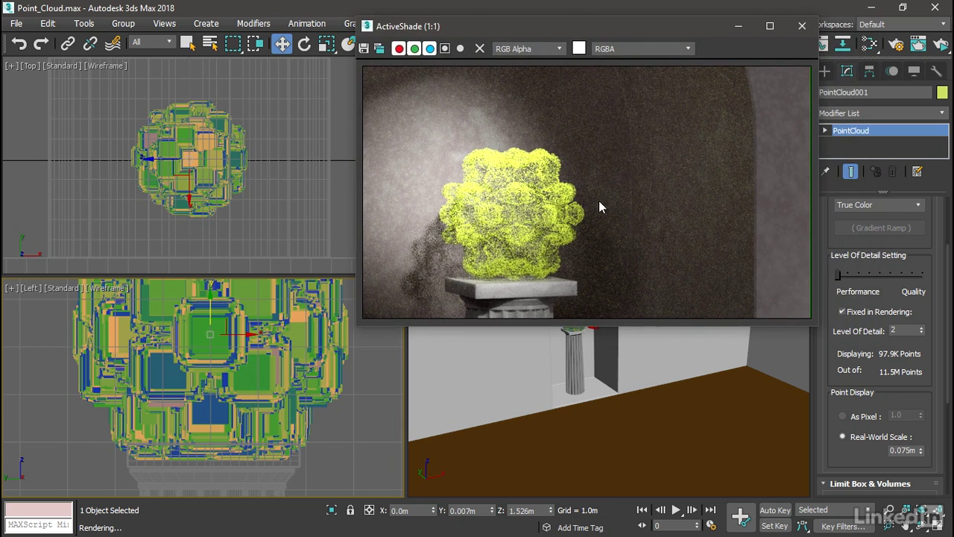
{"action": "left_click", "coordinate": [924, 328]}
{"action": "left_click", "coordinate": [923, 328]}
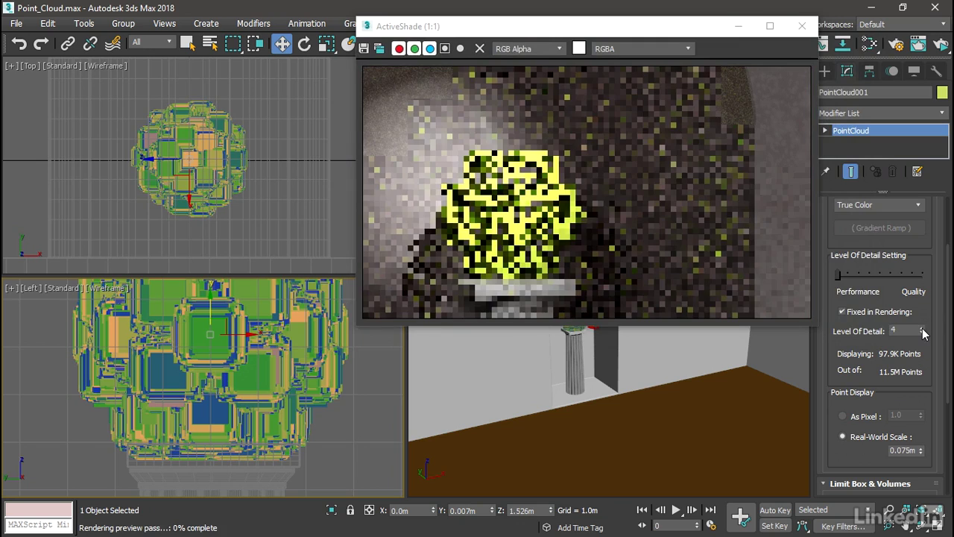
{"action": "left_click", "coordinate": [922, 329]}
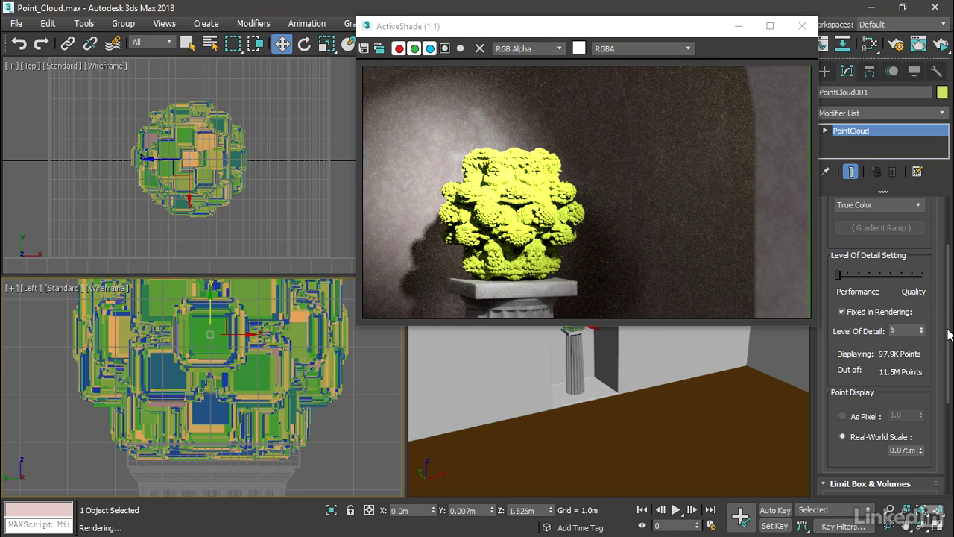
{"action": "left_click_drag", "start_coordinate": [948, 339], "coordinate": [948, 285]}
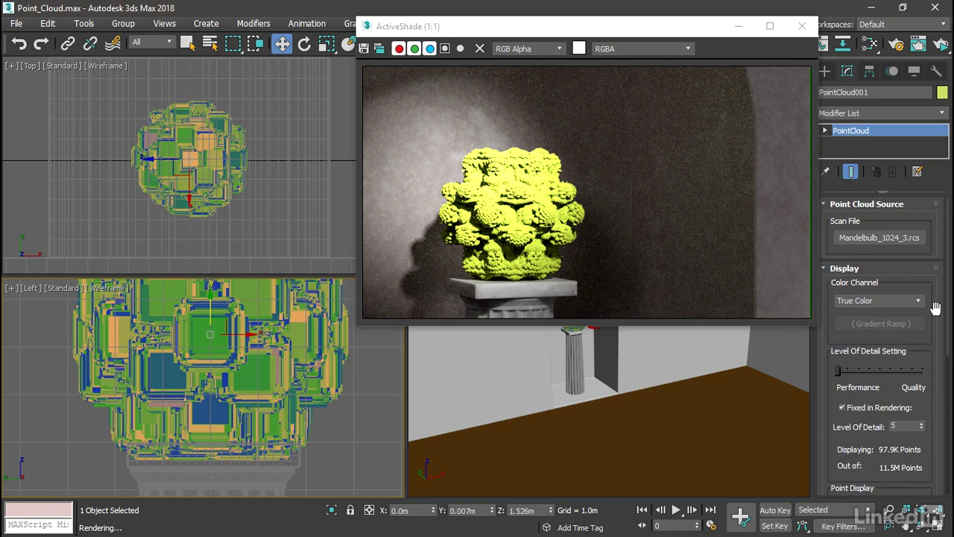
Open the Slate Material Editor and move the ActiveShade window beside it
{"action": "left_click", "coordinate": [870, 44]}
{"action": "left_click_drag", "start_coordinate": [714, 33], "coordinate": [859, 41]}
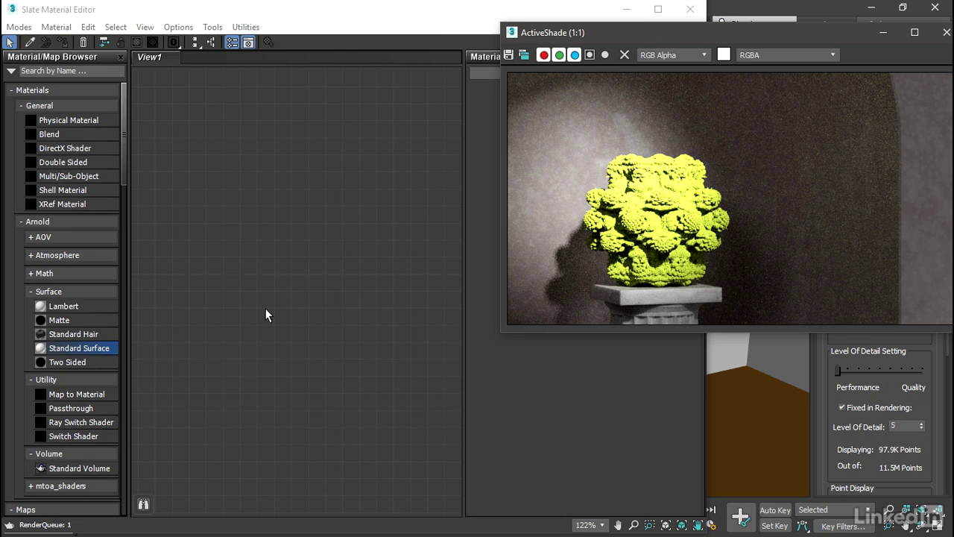
Add an Arnold Standard Surface material node and name it 'point cloud StSf'
{"action": "left_click", "coordinate": [36, 347]}
{"action": "left_click_drag", "start_coordinate": [335, 194], "coordinate": [351, 136]}
{"action": "double_click", "coordinate": [361, 145]}
{"action": "left_click", "coordinate": [527, 75]}
{"action": "type", "text": "point clo"}
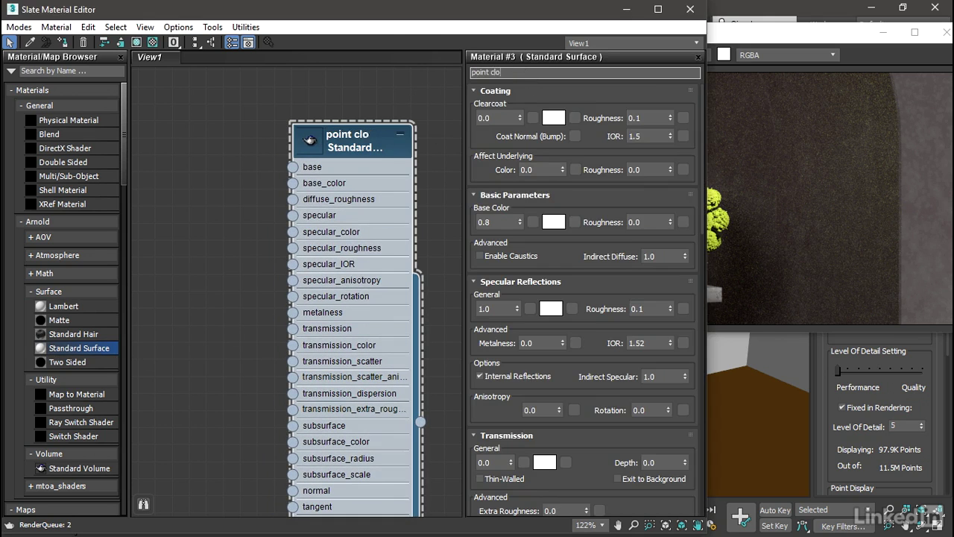
{"action": "type", "text": "ud StSf"}
{"action": "key", "text": "Return"}
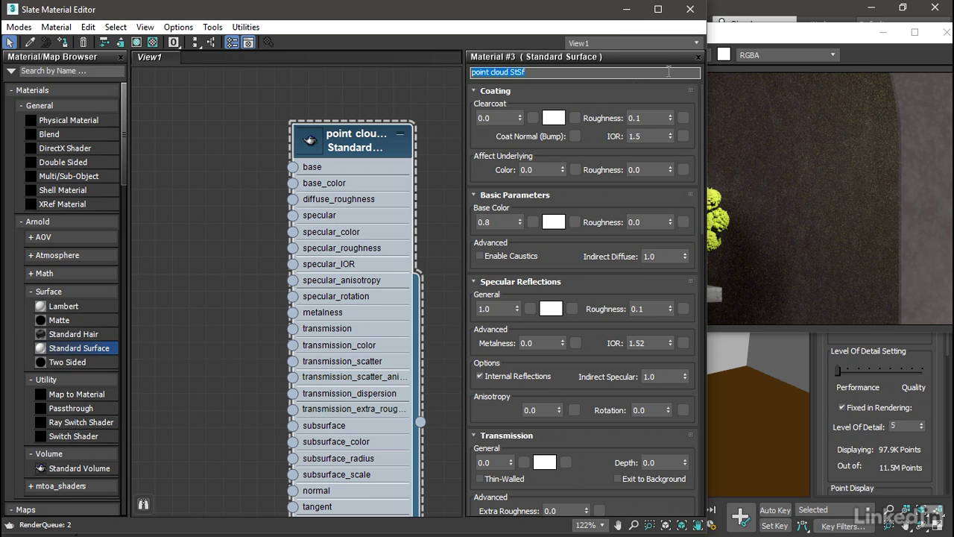
Assign the point cloud StSf material to the selected point cloud
{"action": "left_click", "coordinate": [717, 42]}
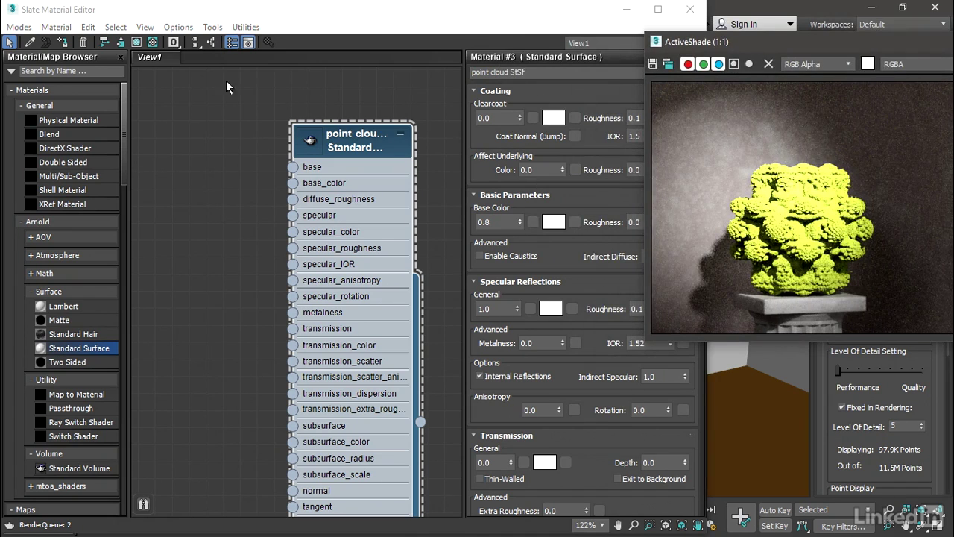
{"action": "left_click", "coordinate": [62, 42]}
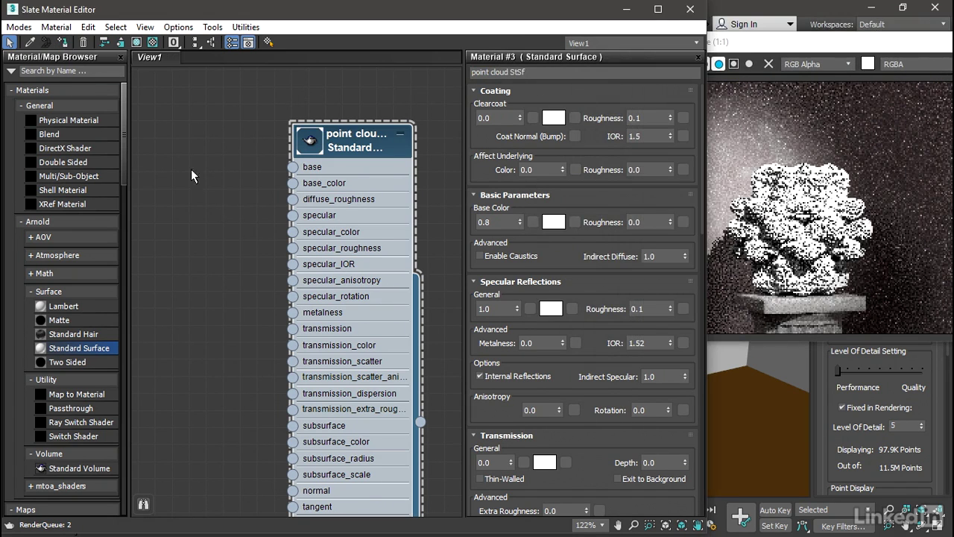
{"action": "left_click_drag", "start_coordinate": [359, 141], "coordinate": [359, 121]}
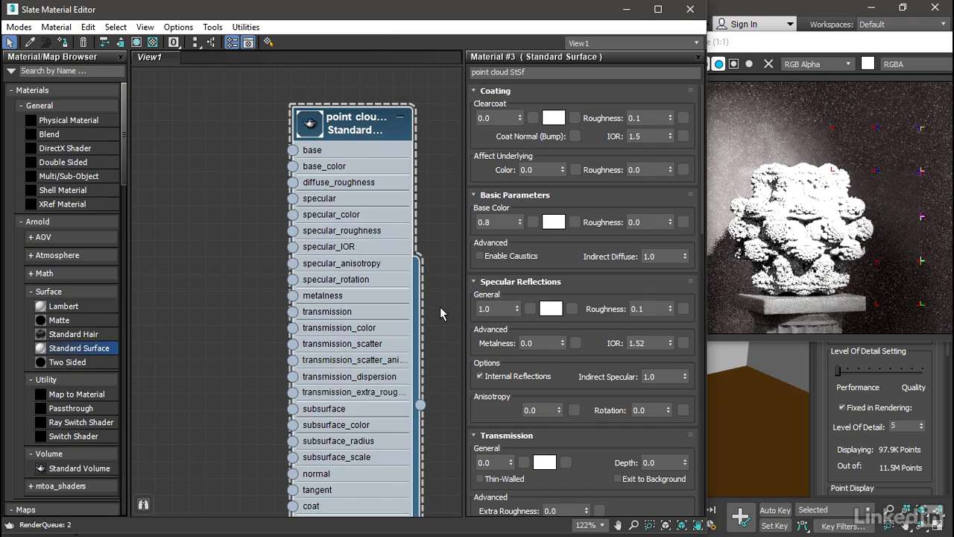
Set the material's specular weight to 0 and base color weight to 1.0
{"action": "double_click", "coordinate": [492, 309]}
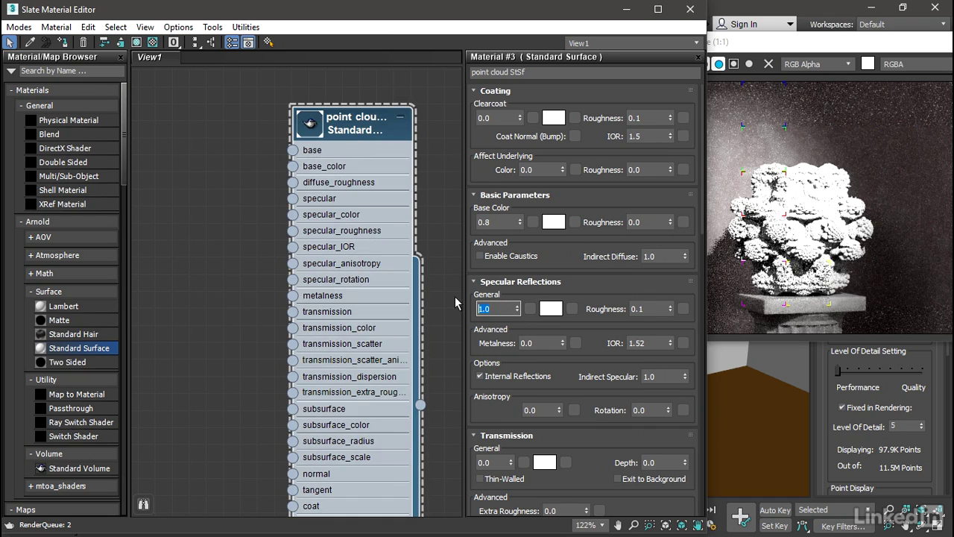
{"action": "type", "text": "0"}
{"action": "key", "text": "Return"}
{"action": "double_click", "coordinate": [492, 222]}
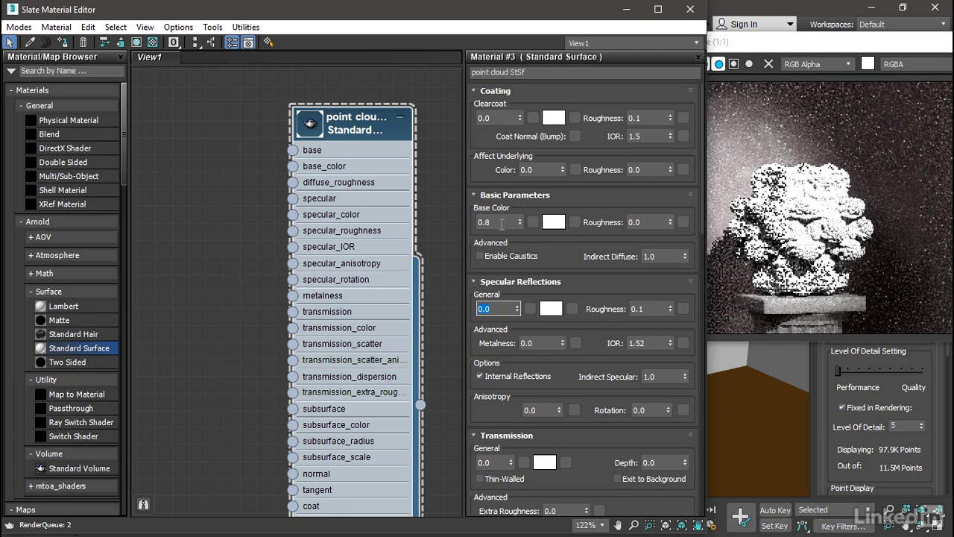
{"action": "type", "text": "1"}
{"action": "key", "text": "Return"}
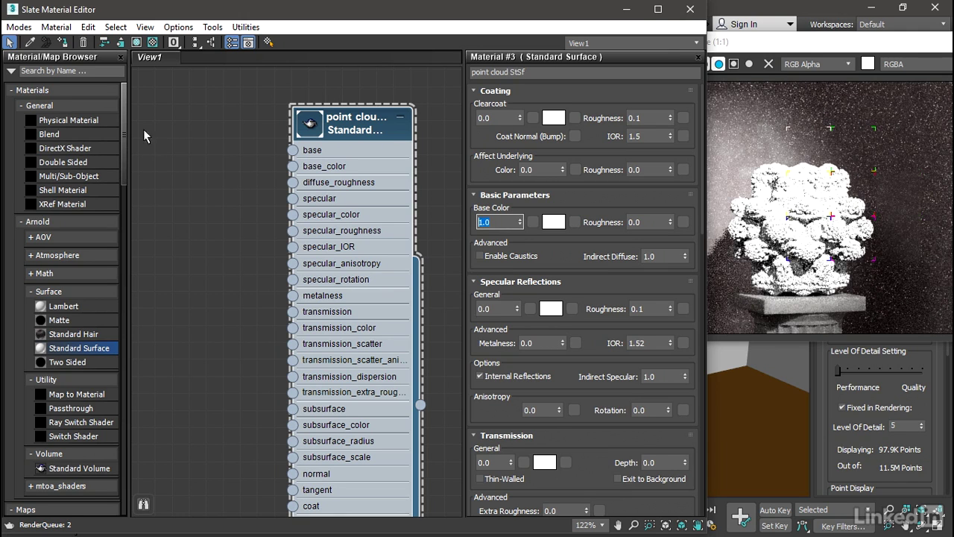
Add a User Data RGBA map node (Map #209) from Arnold's User Data maps to the Slate view
{"action": "left_click", "coordinate": [10, 90]}
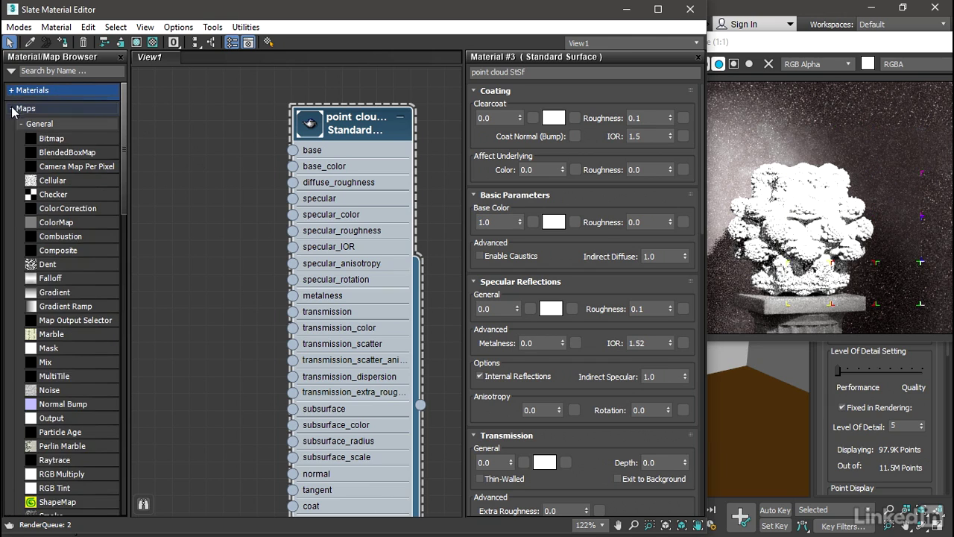
{"action": "left_click", "coordinate": [21, 124]}
{"action": "left_click", "coordinate": [34, 230]}
{"action": "left_click", "coordinate": [31, 284]}
{"action": "left_click", "coordinate": [28, 285]}
{"action": "left_click", "coordinate": [30, 303]}
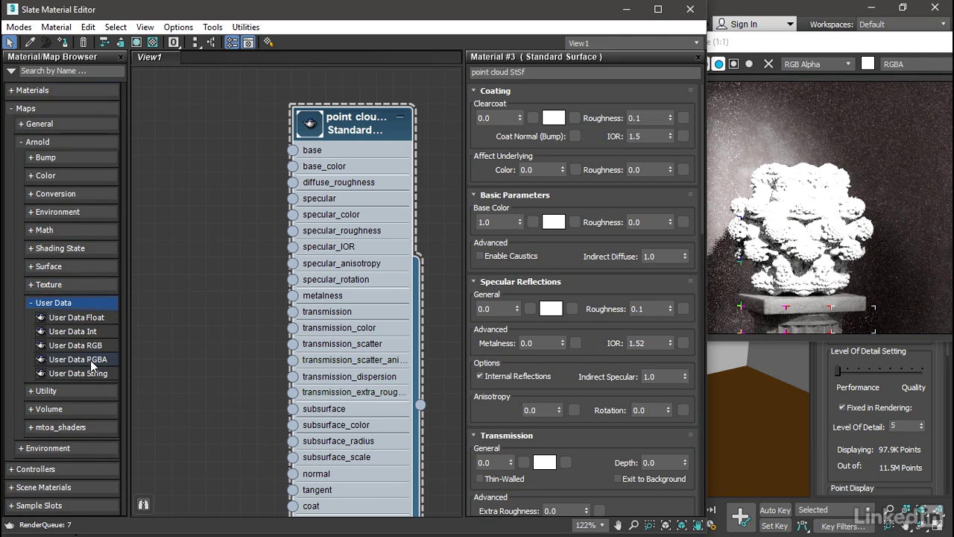
{"action": "left_click_drag", "start_coordinate": [41, 363], "coordinate": [220, 195]}
Set the User Data RGBA map's attribute to 'colors' and rename the node 'colors'
{"action": "double_click", "coordinate": [199, 190]}
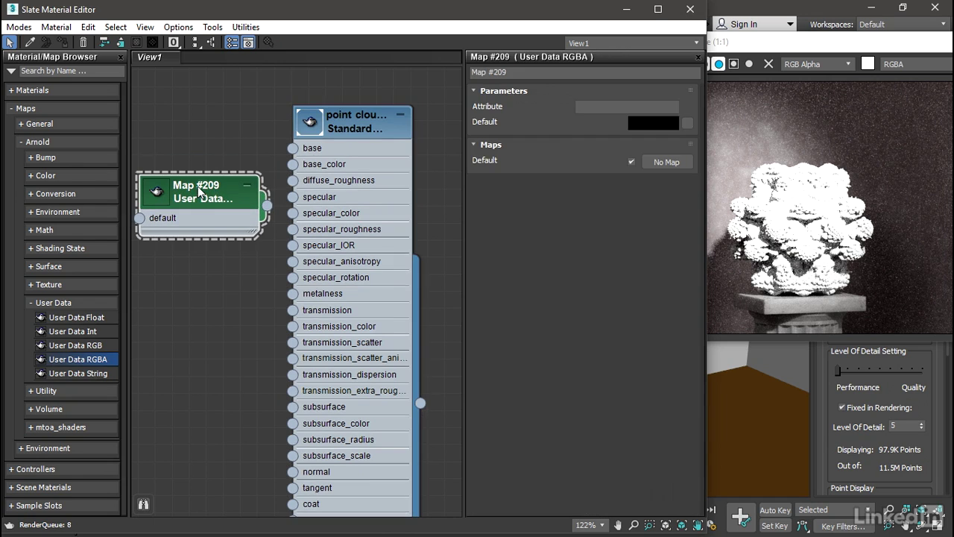
{"action": "left_click", "coordinate": [579, 107]}
{"action": "type", "text": "colors"}
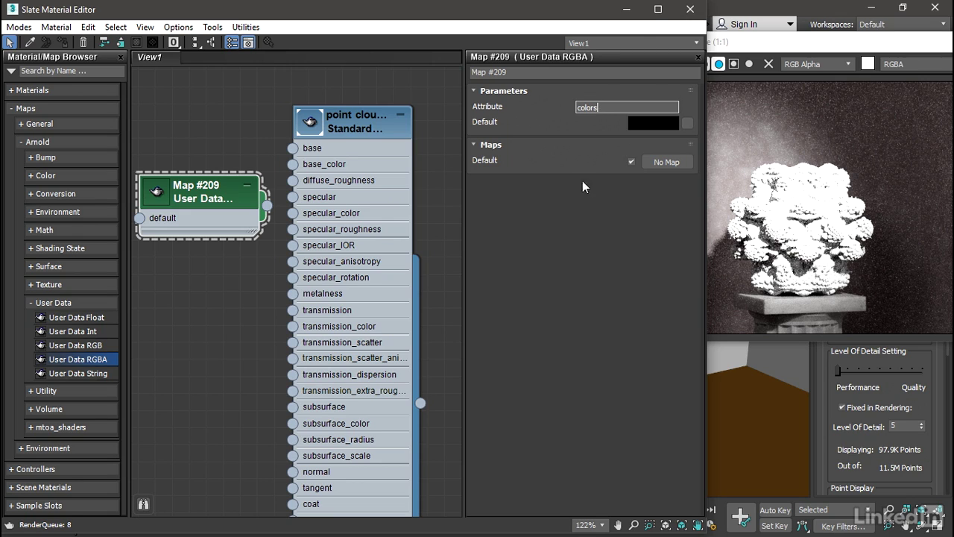
{"action": "key", "text": "Return"}
{"action": "key", "text": "ctrl+c"}
{"action": "key", "text": "Tab"}
{"action": "key", "text": "ctrl+v"}
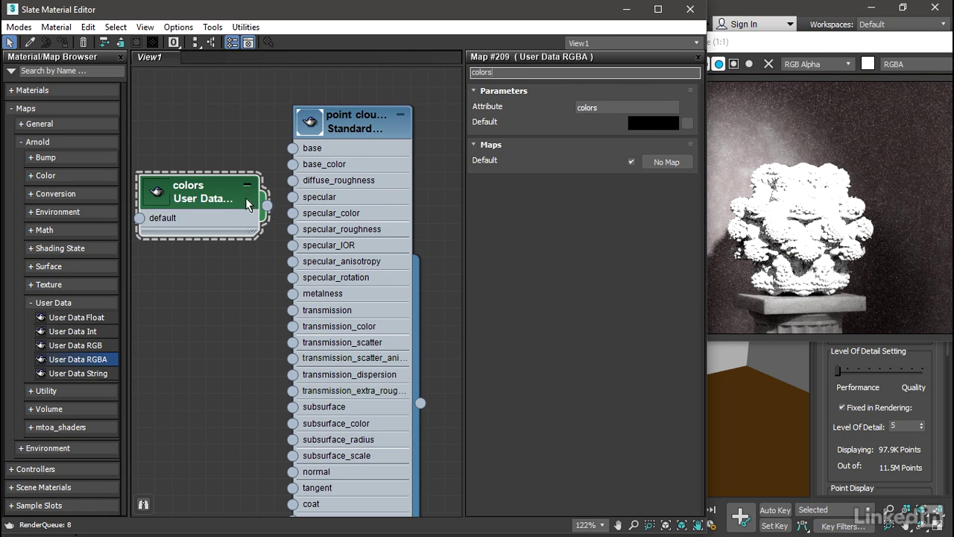
Connect the colors map output to point cloud StSf's base_color input and show the ActiveShade render
{"action": "left_click_drag", "start_coordinate": [266, 212], "coordinate": [294, 165]}
{"action": "left_click_drag", "start_coordinate": [796, 48], "coordinate": [705, 53]}
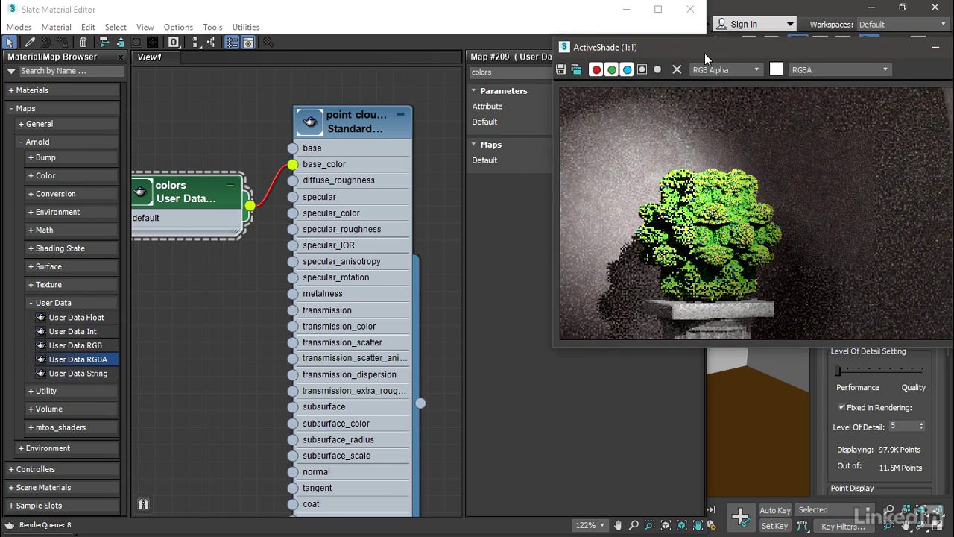